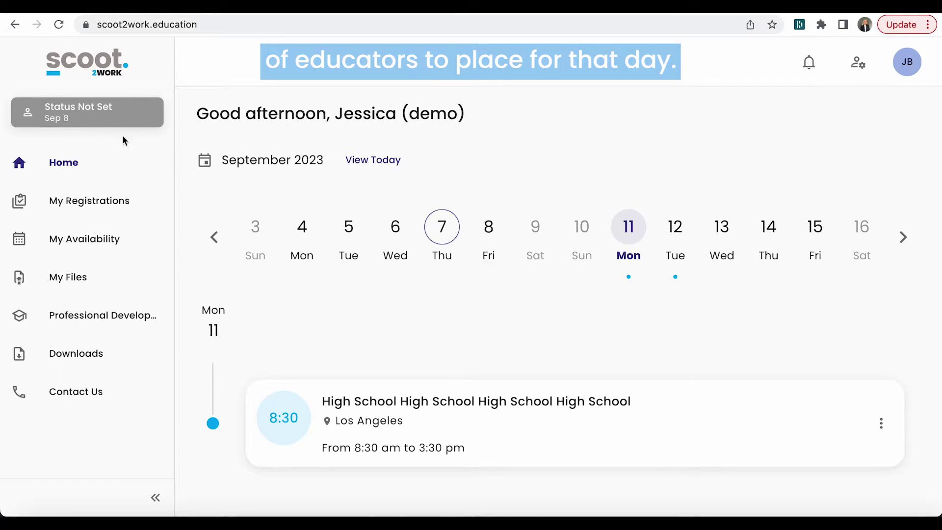
- Toggle the Sep 8 status from Status Not Set to Ready2Work, then to Not Ready2Work
left_click(62, 106)
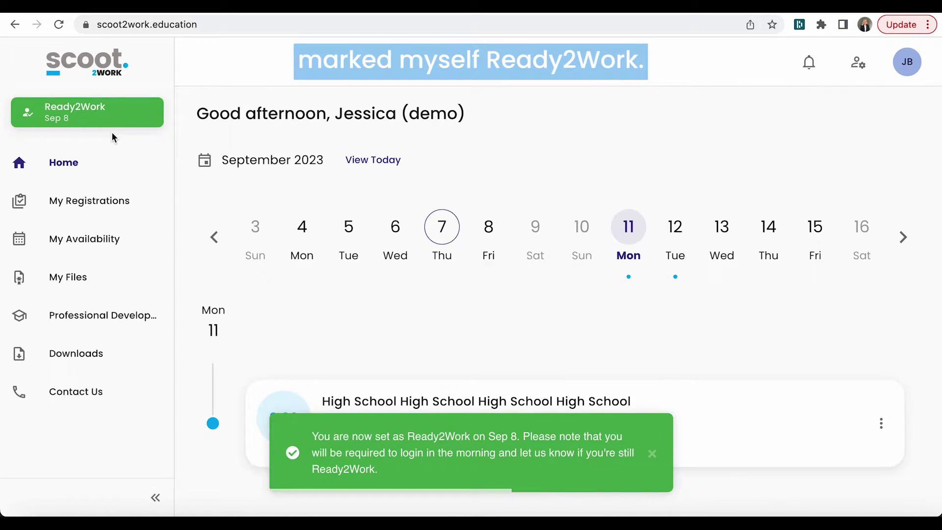
left_click(81, 119)
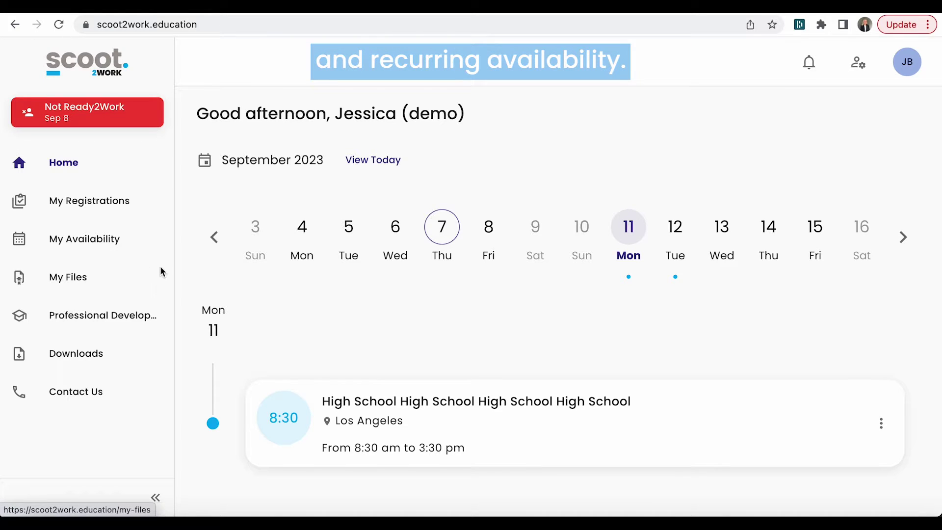
- In My Availability, untick Tuesday and Thursday as ongoing days, keeping Monday, Wednesday and Friday
left_click(72, 239)
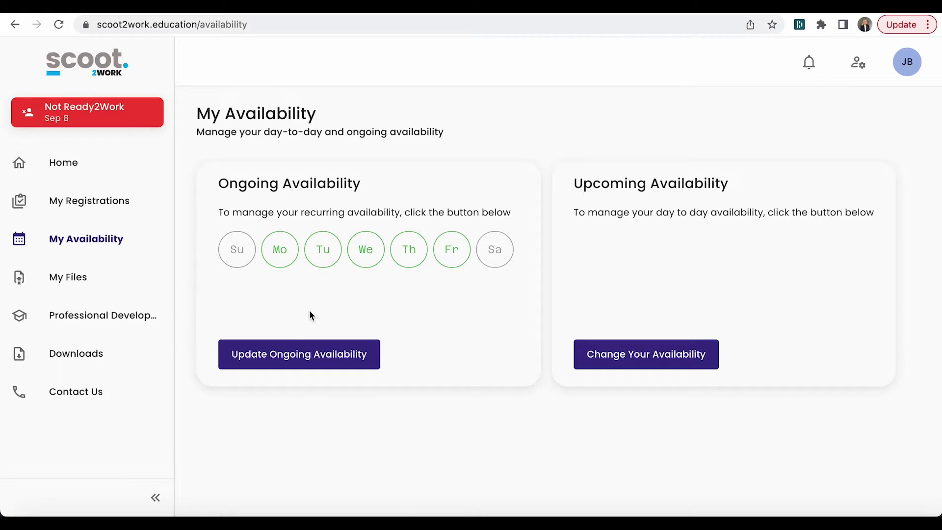
left_click(297, 359)
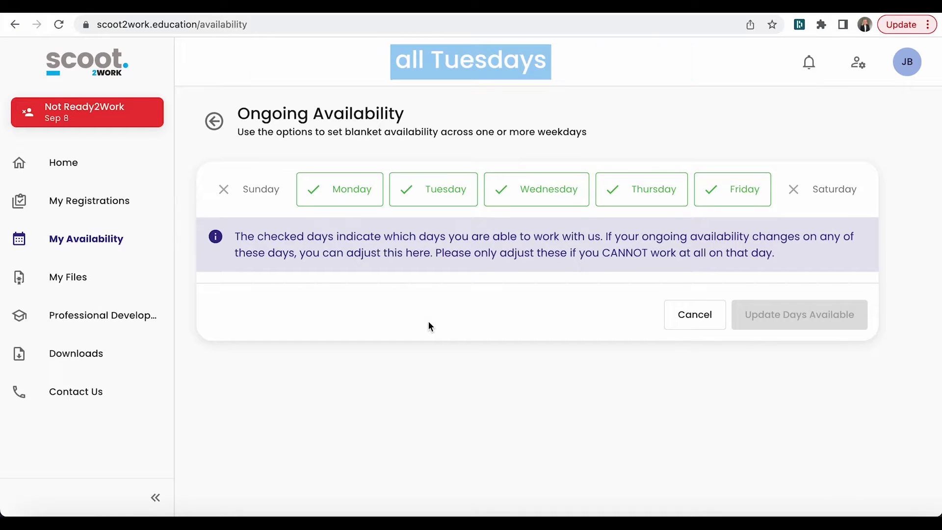
left_click(419, 194)
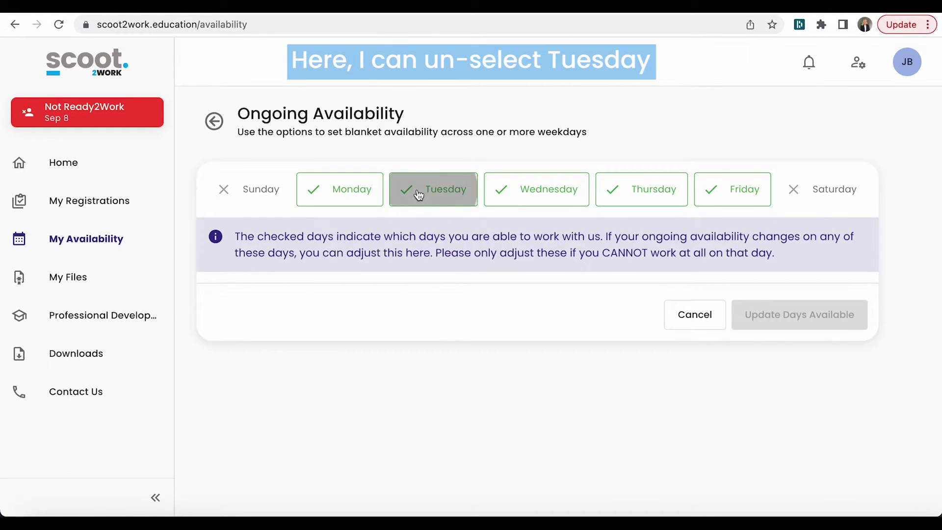
left_click(644, 199)
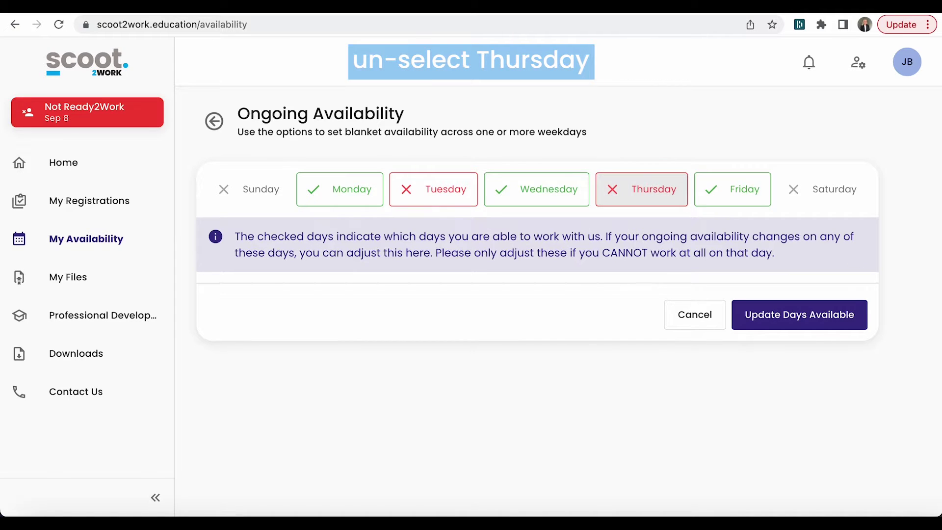
left_click(787, 325)
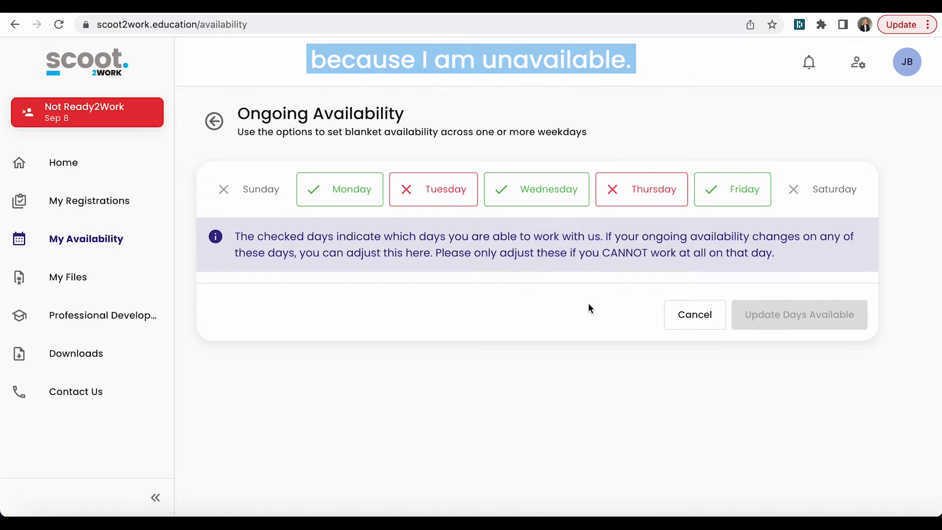
left_click(695, 316)
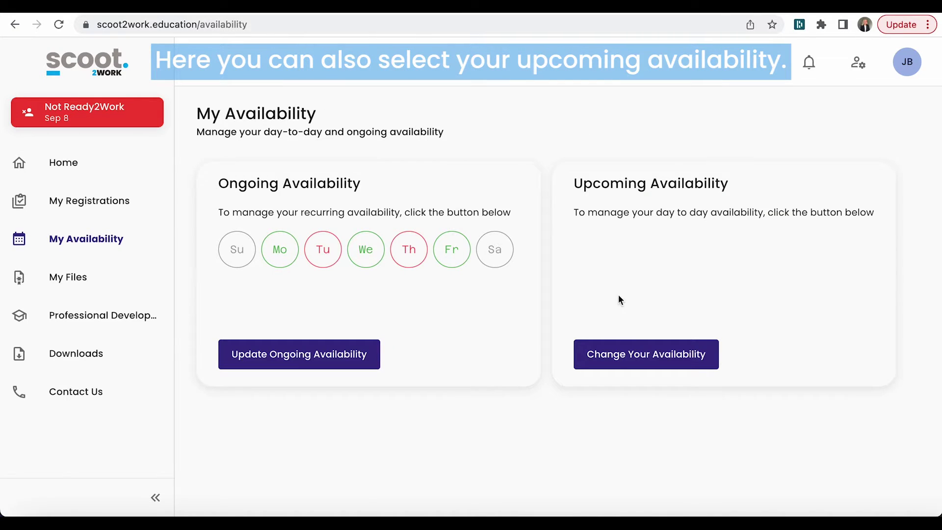
- Mark September 22 as Unavailable in the upcoming availability calendar
left_click(645, 358)
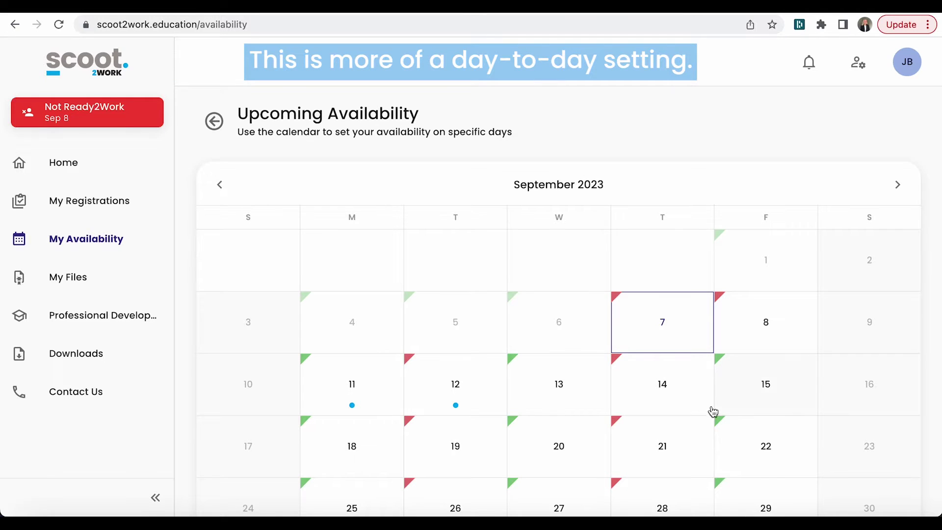
scroll(713, 411, "down", 3)
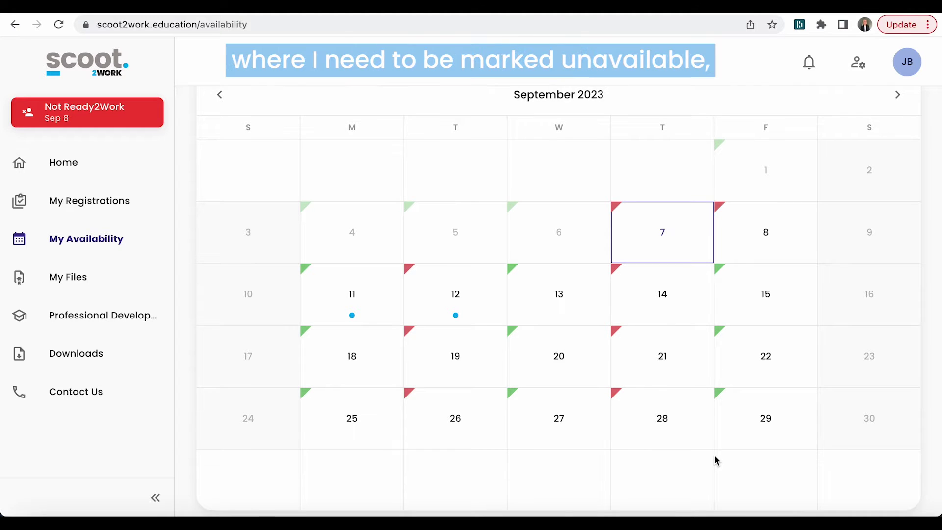
scroll(719, 451, "down", 2)
scroll(718, 454, "down", 1)
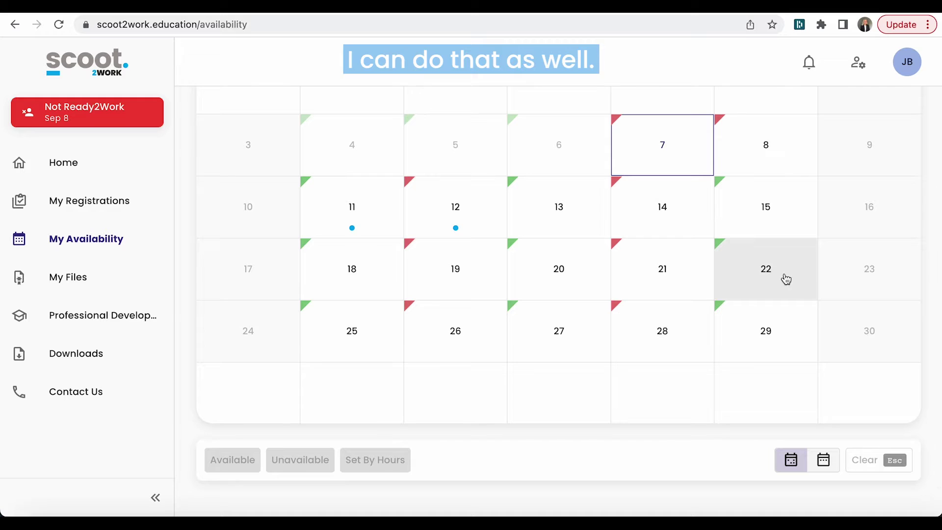
left_click(782, 278)
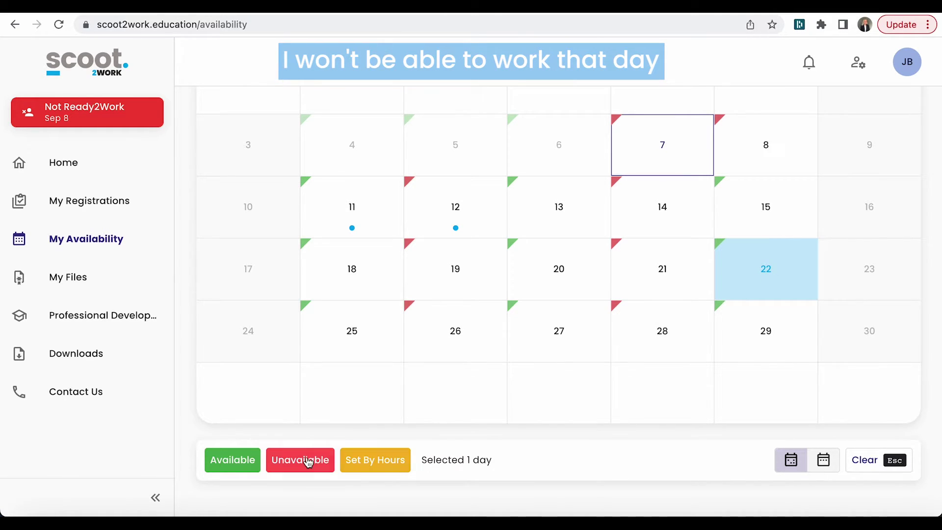
left_click(299, 462)
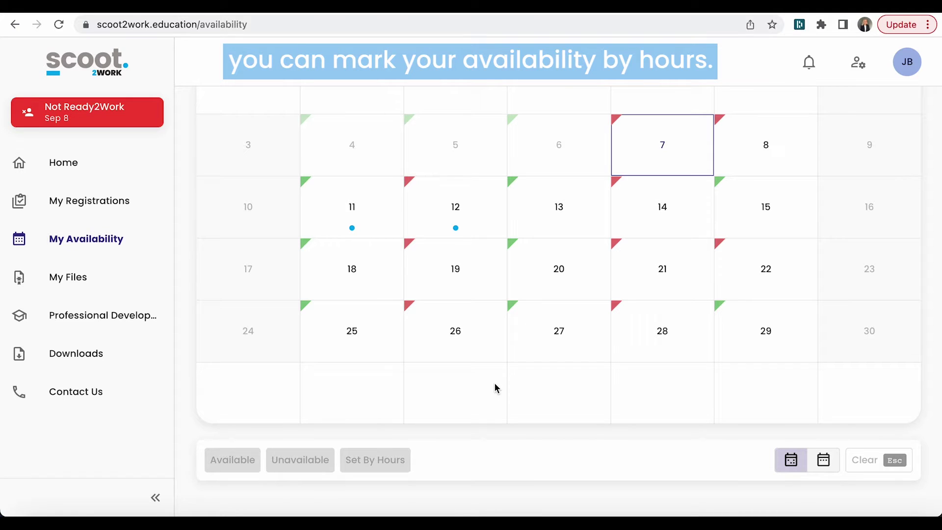
- Set September 25 by hours, turning off every slot from 13:00 to 21:00, and submit
left_click(341, 336)
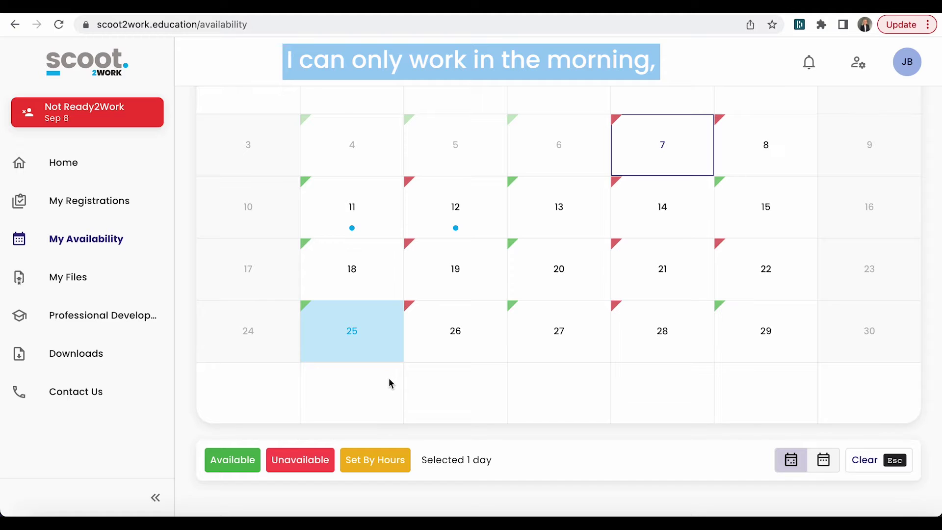
left_click(378, 465)
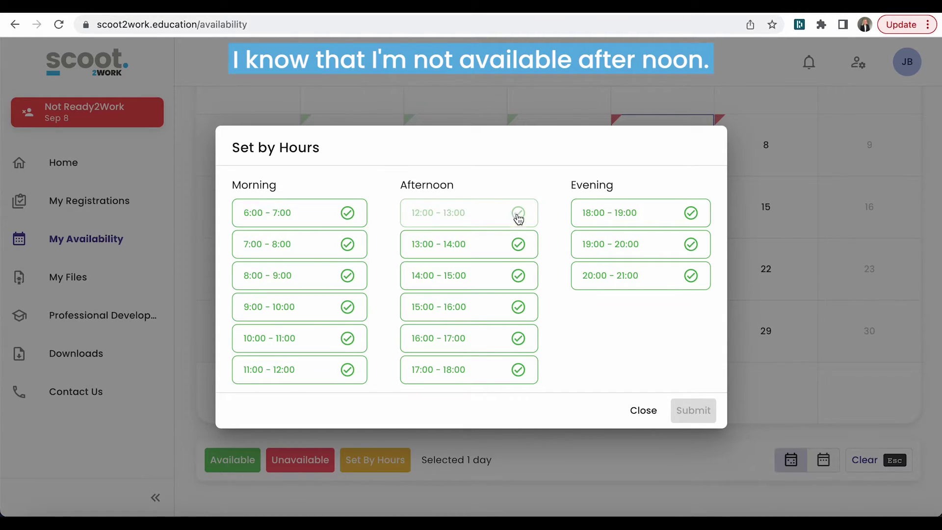
left_click(520, 248)
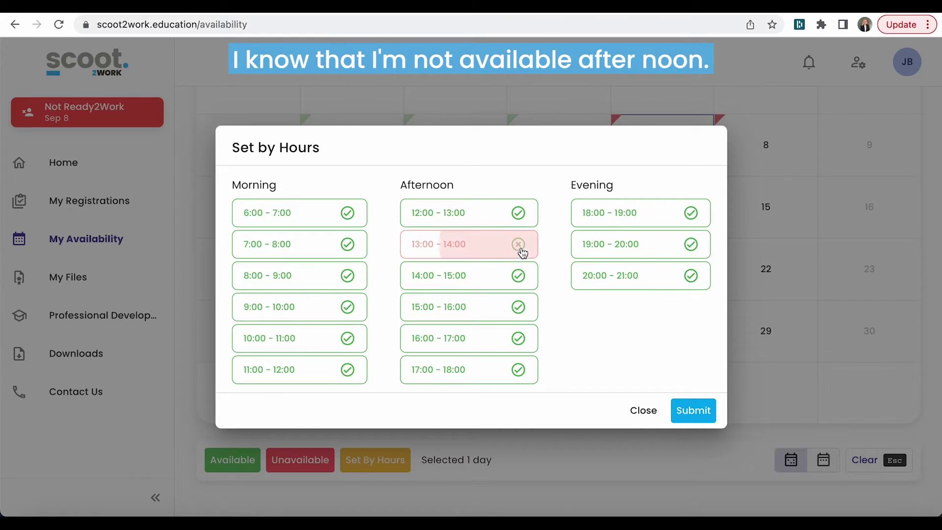
left_click(518, 276)
left_click(518, 308)
left_click(518, 339)
left_click(518, 370)
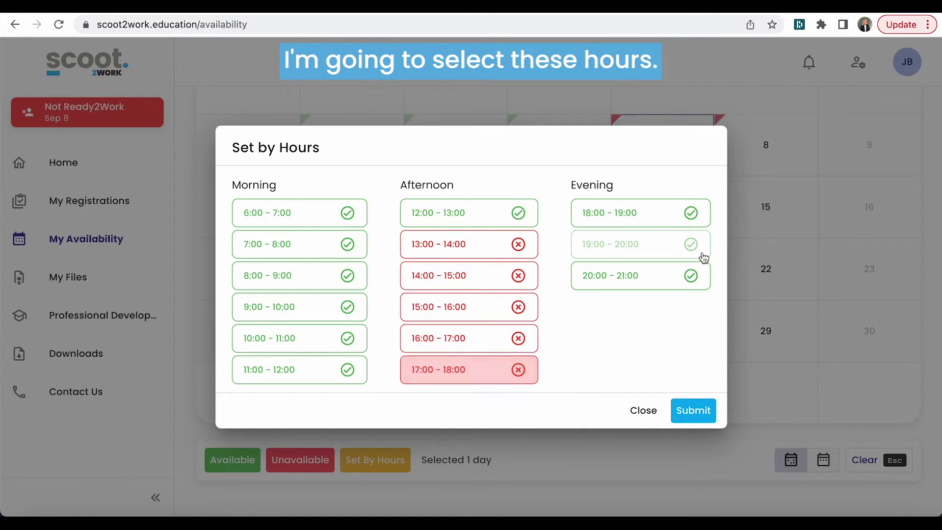
left_click(692, 213)
left_click(691, 245)
left_click(689, 278)
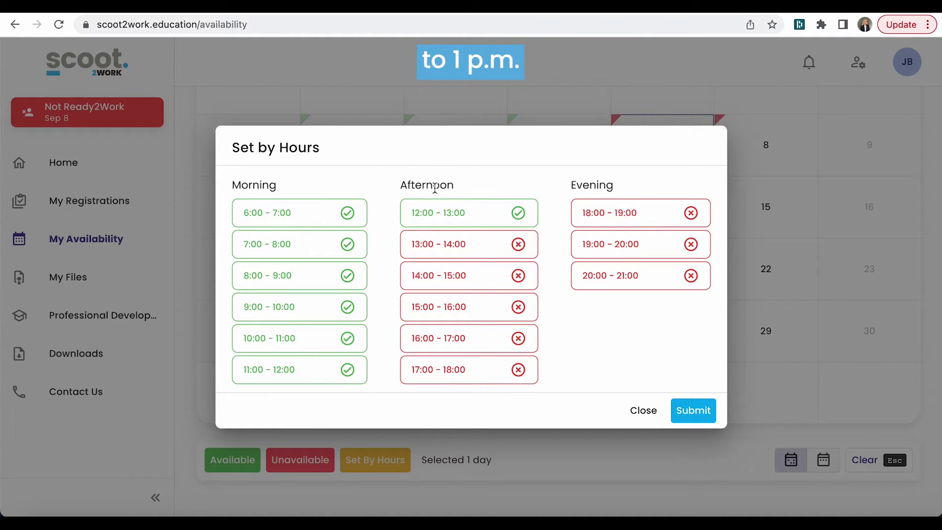
left_click(691, 411)
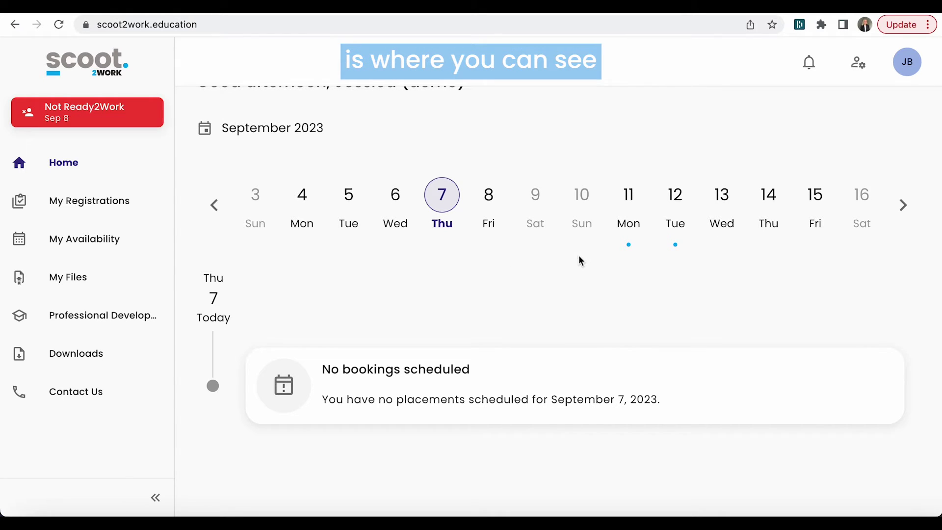
- On the home schedule, view the booking for Monday 11
scroll(612, 270, "up", 1)
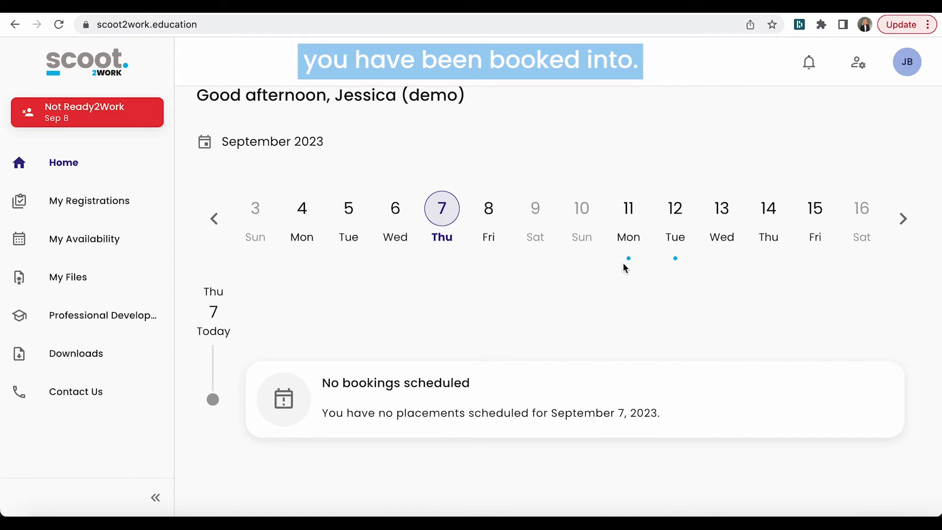
left_click(628, 260)
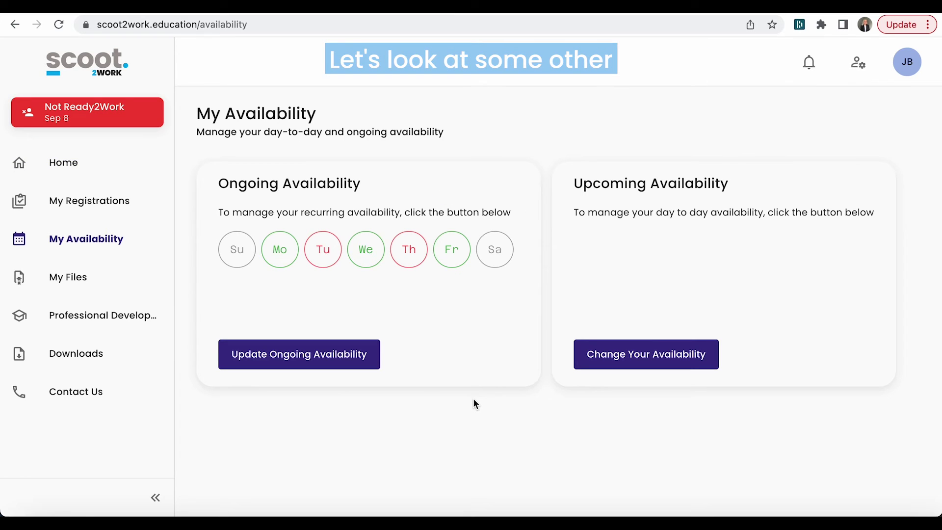
- Go to My Files, then to its Downloads page of general files
left_click(80, 280)
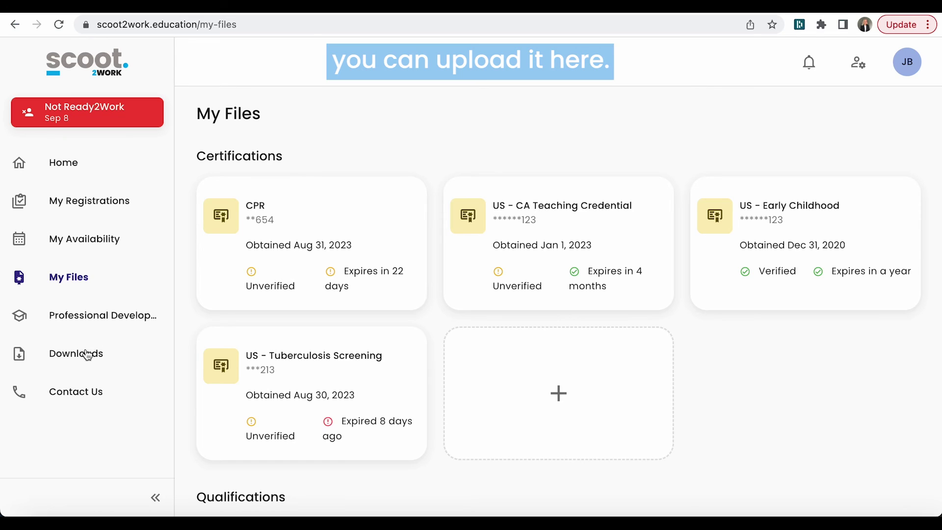
left_click(89, 354)
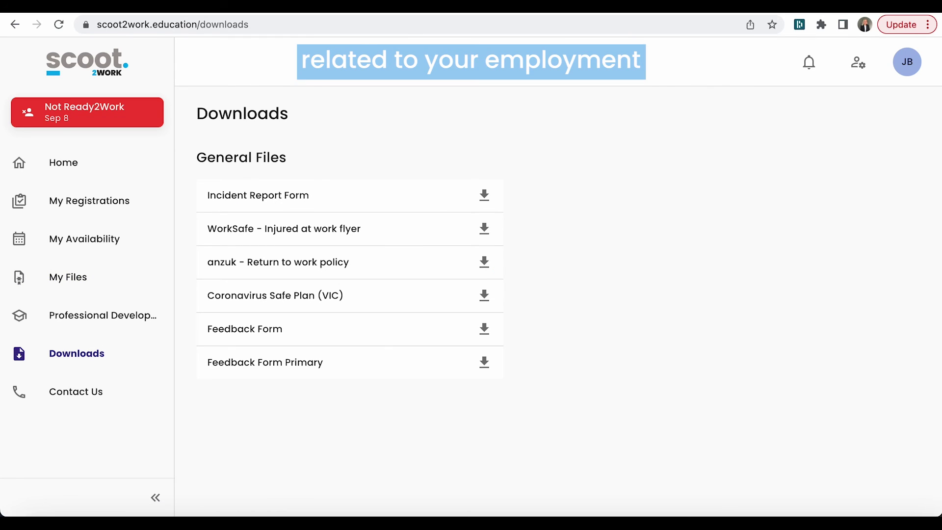
- Visit the Professional Development page and scroll through its content
left_click(75, 324)
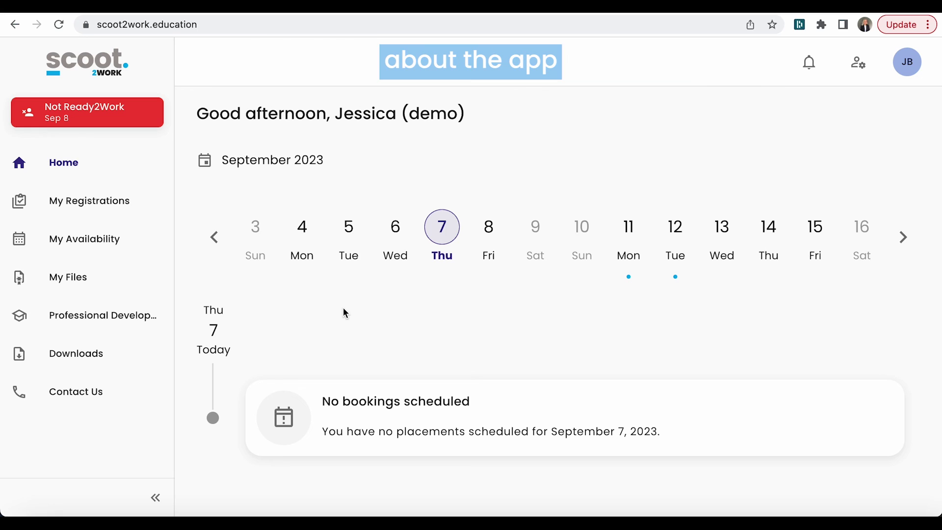
scroll(344, 317, "down", 1)
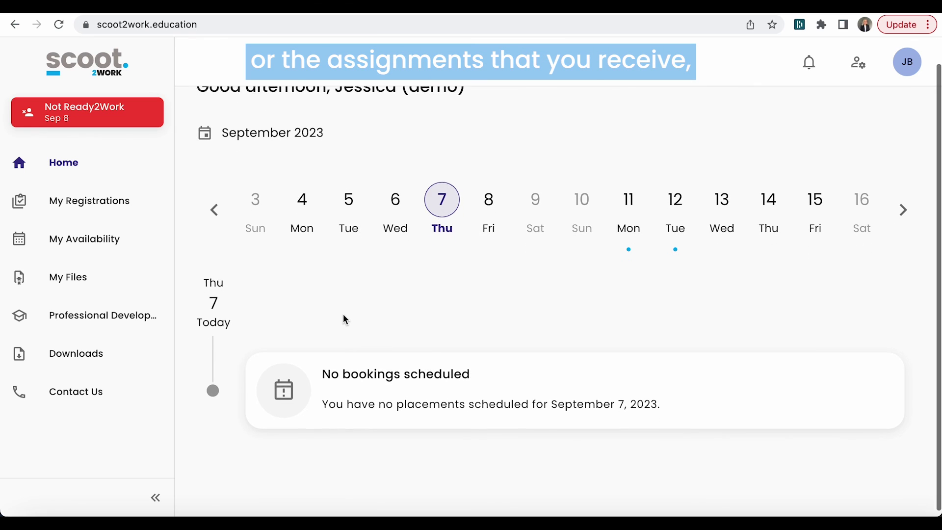
scroll(342, 302, "up", 1)
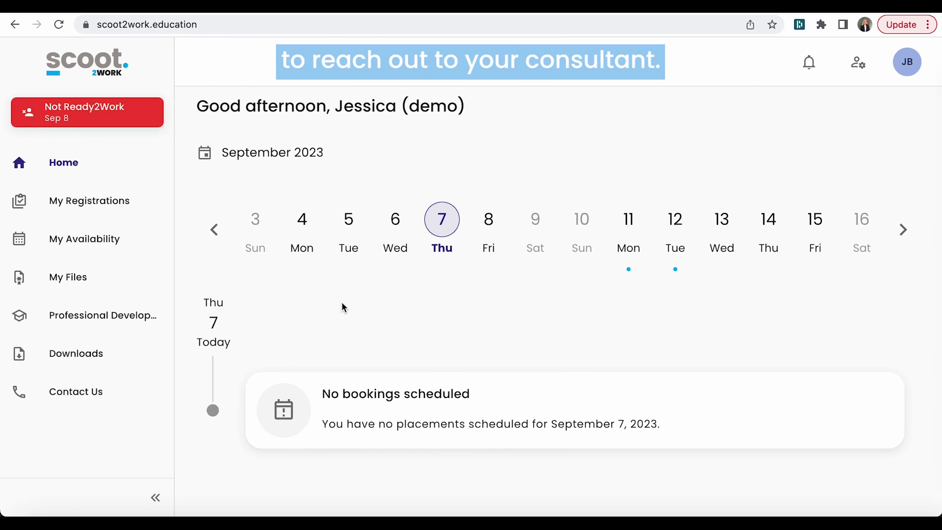